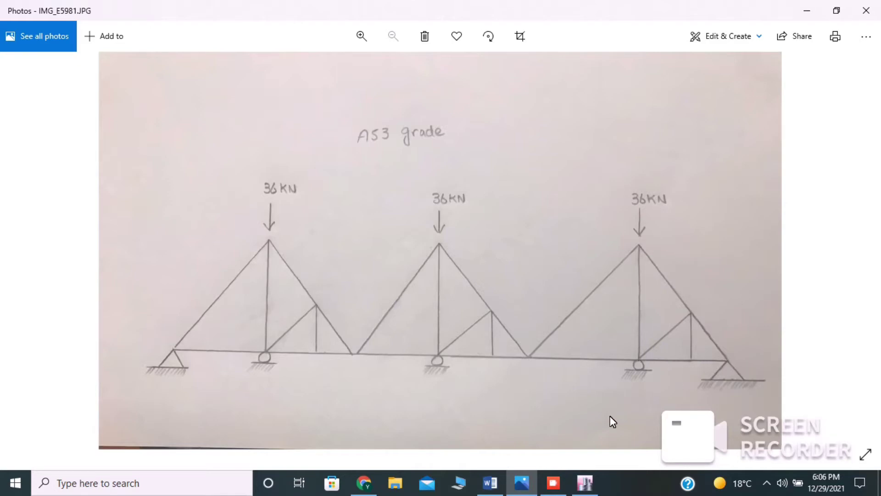
- Switch to ETABS and set the new model's uniform grid to 7 lines in X and 1 line in Y
left_click(587, 482)
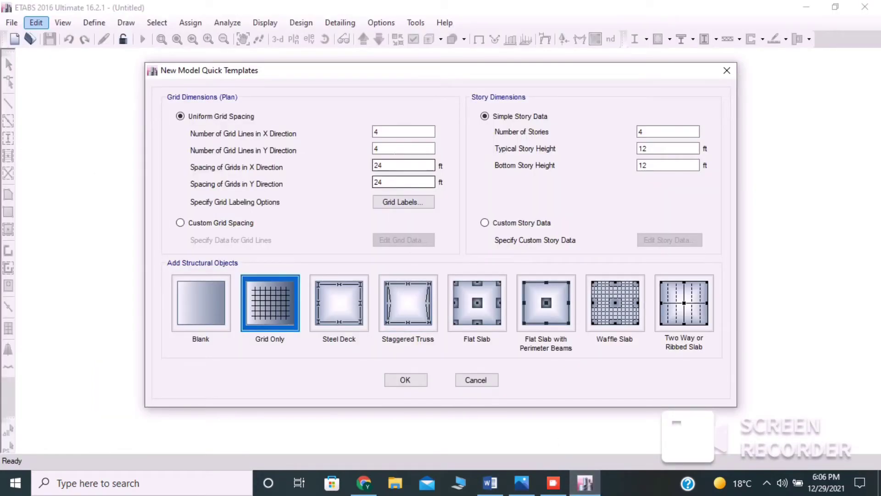
left_click(398, 133)
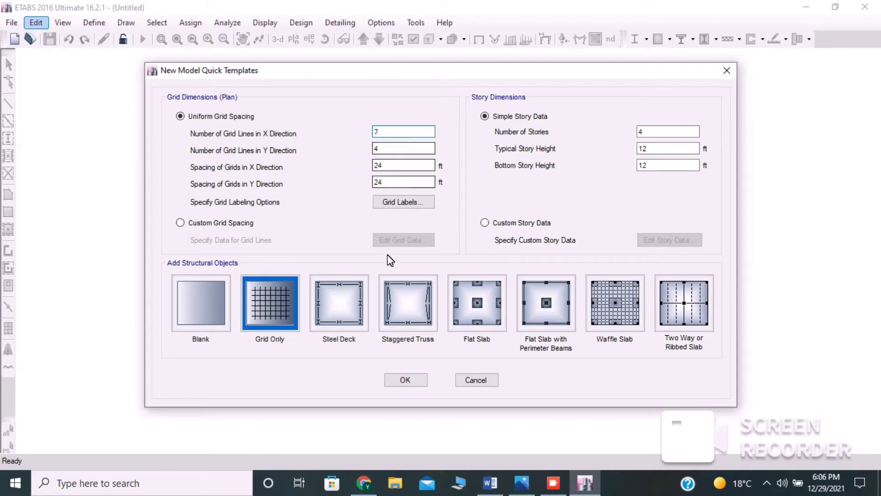
left_click(374, 150)
type("4")
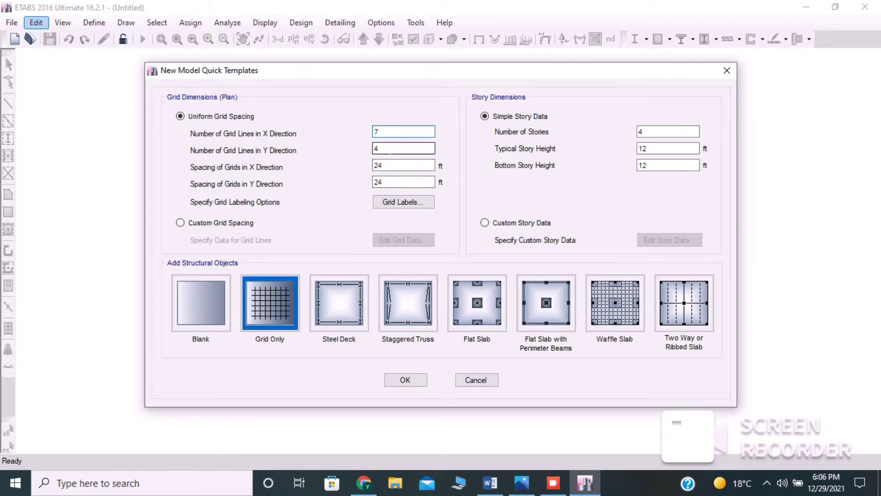
left_click(378, 148)
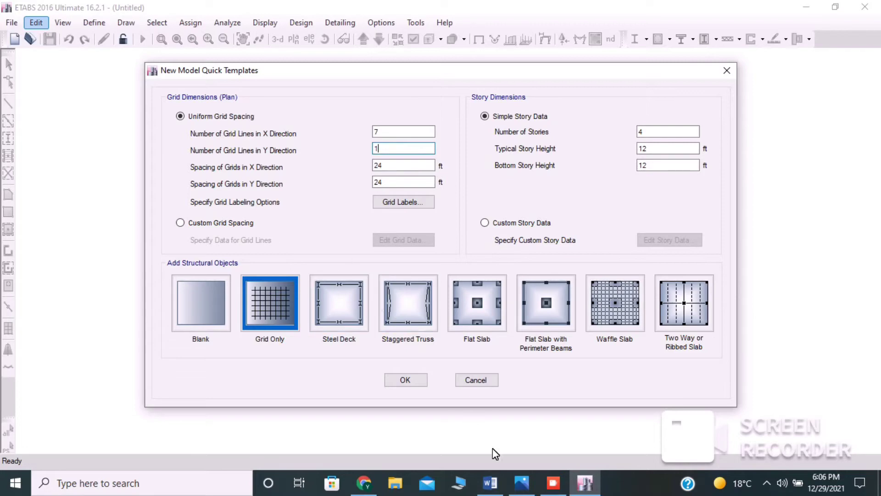
- Check the truss sketch, then set the number of stories to 1 and create the grid-only model
left_click(525, 474)
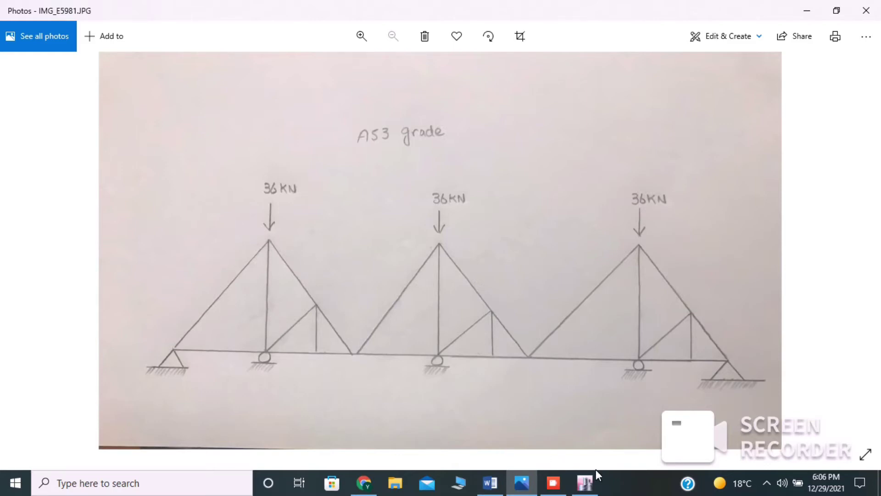
left_click(586, 482)
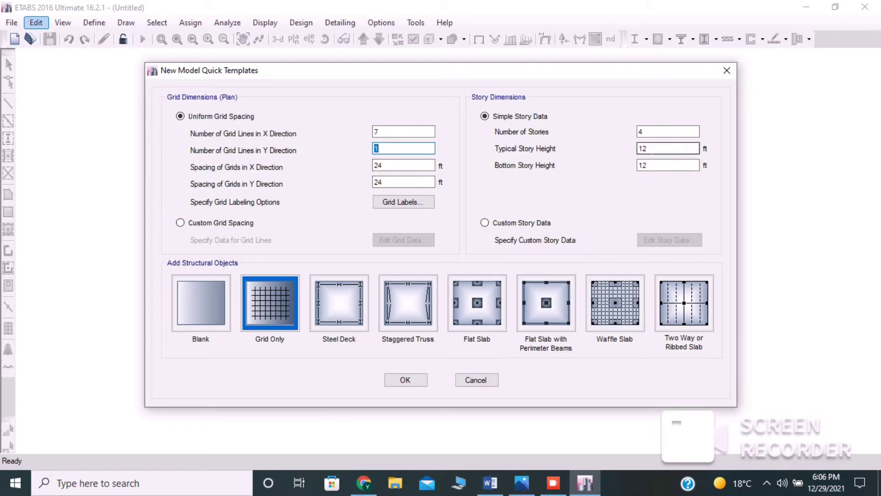
left_click(641, 132)
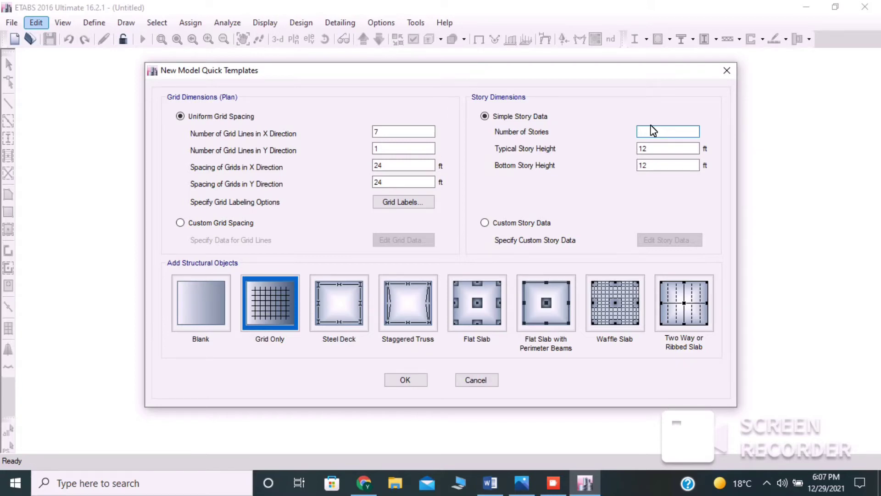
type("1")
left_click(407, 380)
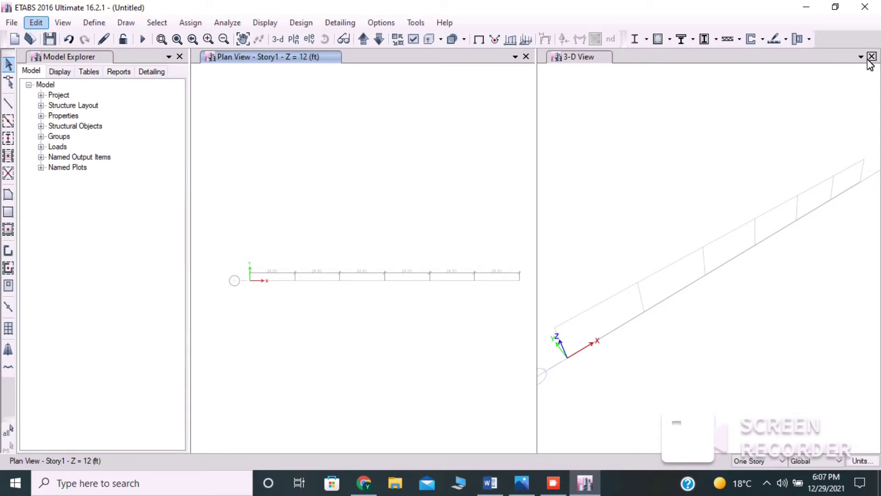
- Close the 3-D view and switch the remaining plan view to elevation 1
left_click(872, 56)
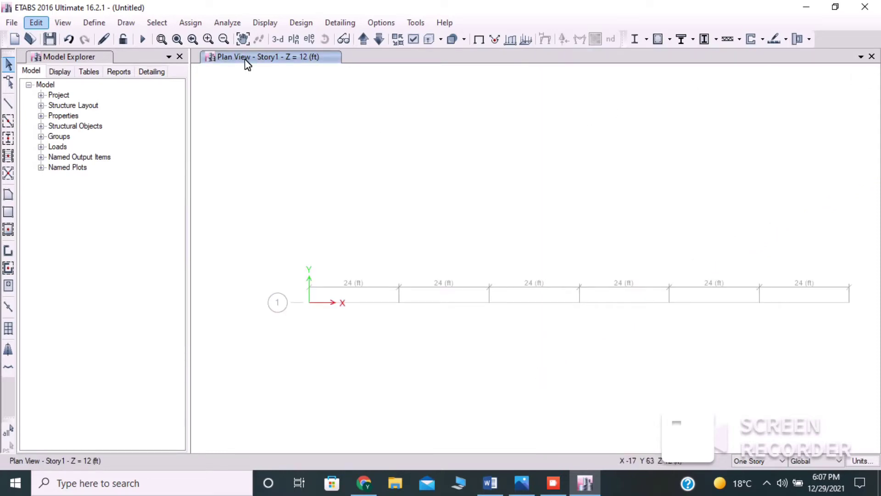
left_click(308, 40)
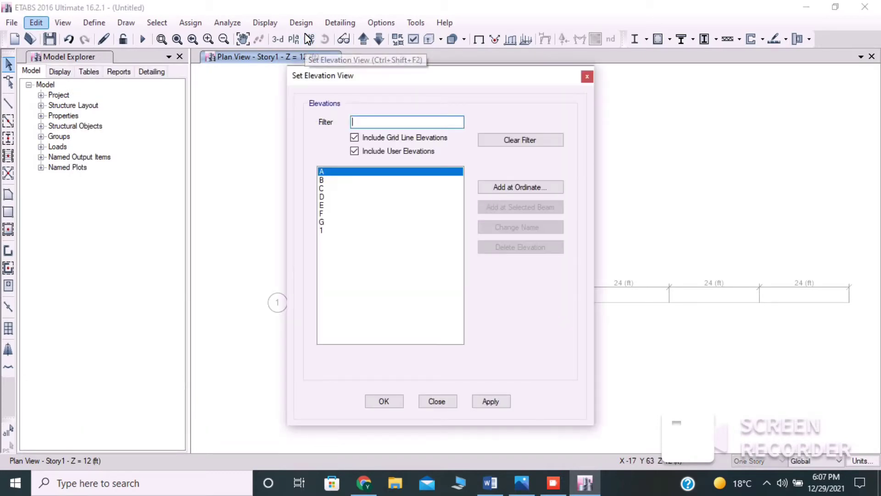
left_click(330, 229)
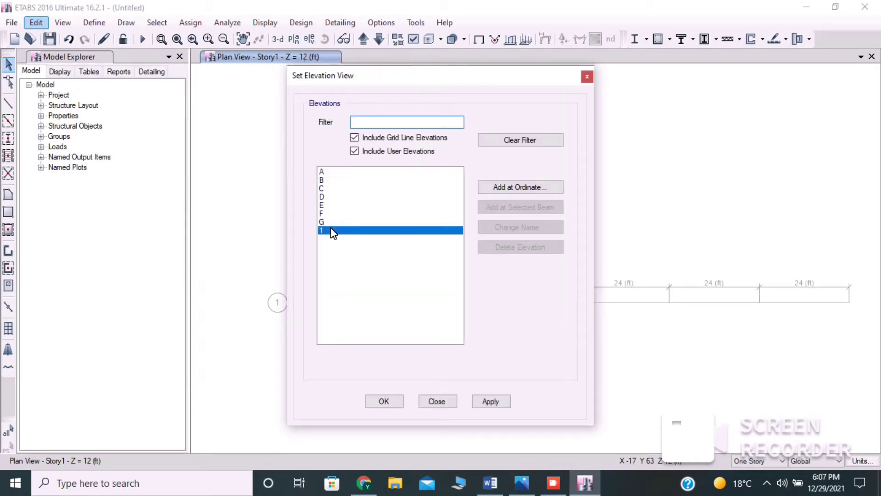
left_click(489, 402)
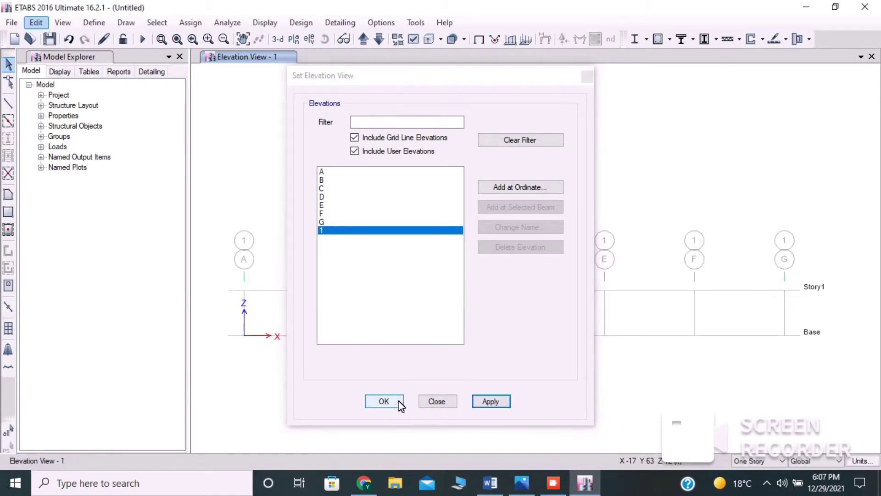
left_click(384, 402)
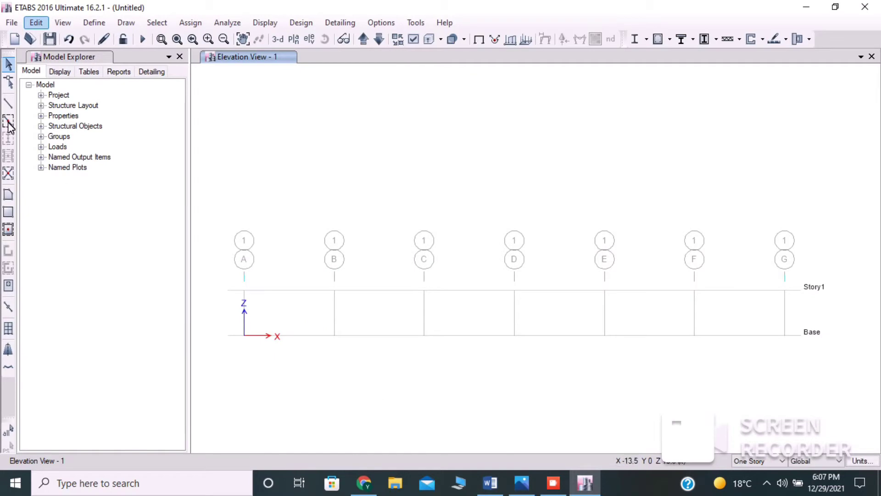
- Add a United States steel material of standard ASTM A53, Grade B, checking the required grade against the truss sketch
left_click(100, 25)
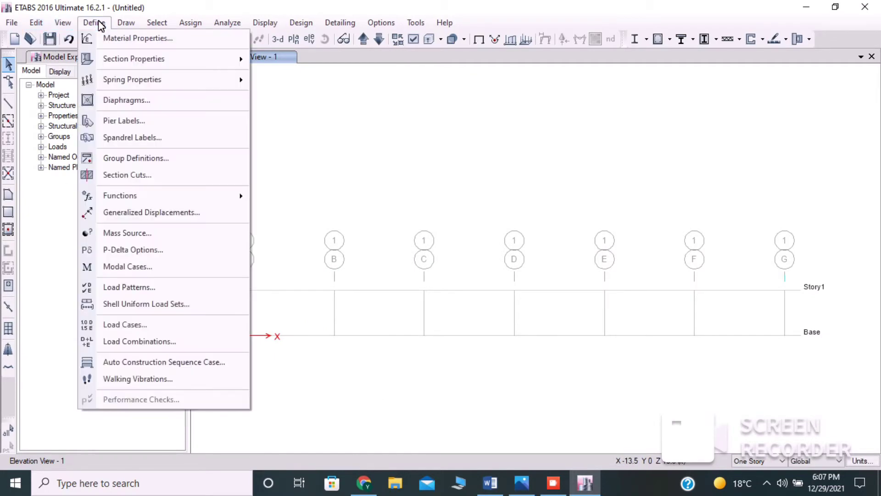
left_click(147, 39)
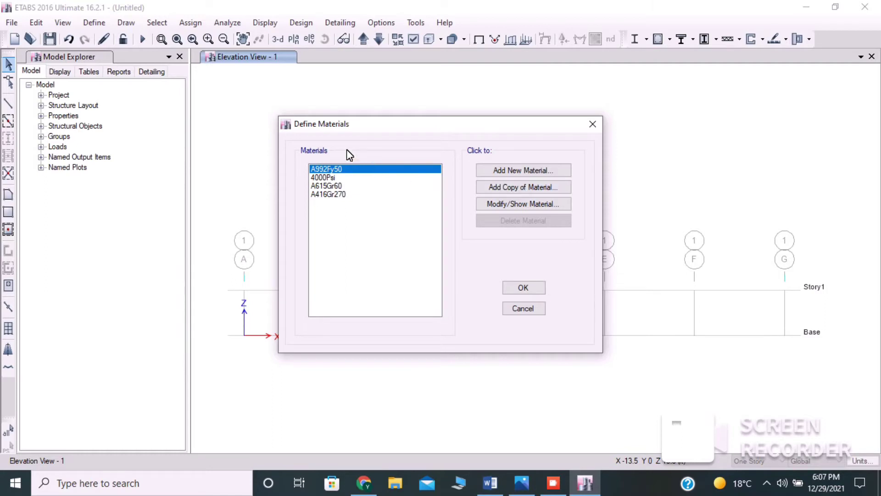
left_click(530, 173)
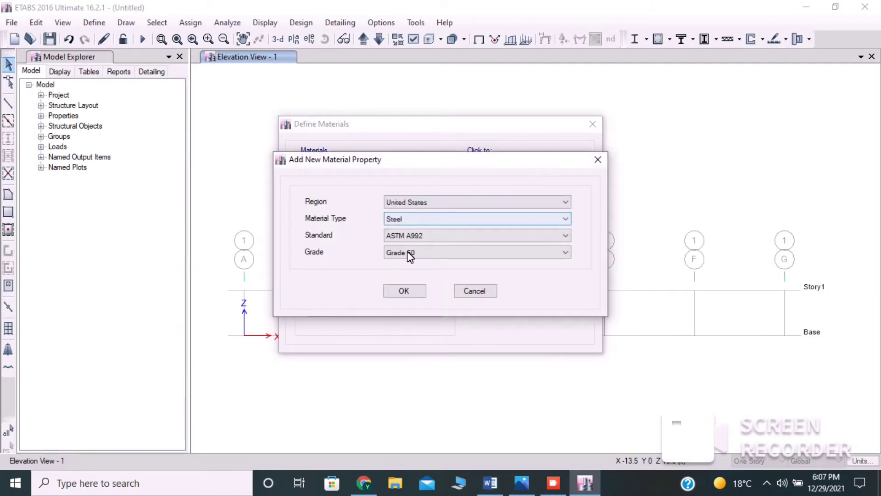
left_click(555, 238)
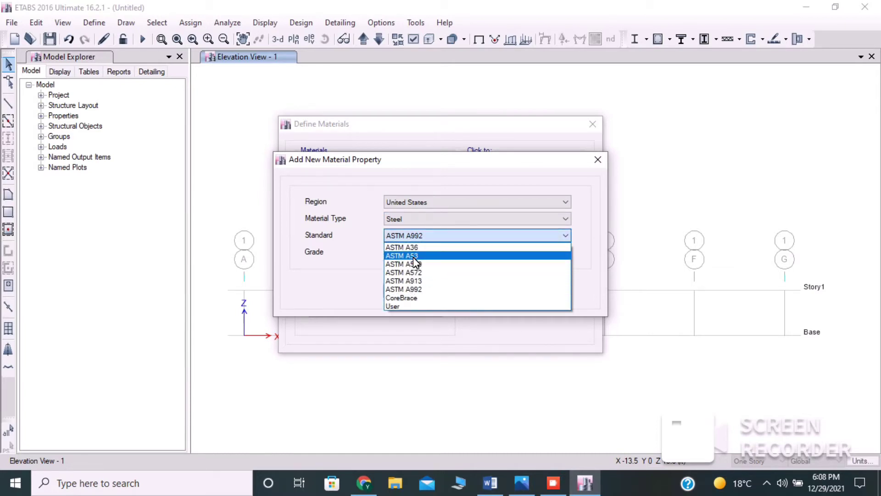
left_click(413, 256)
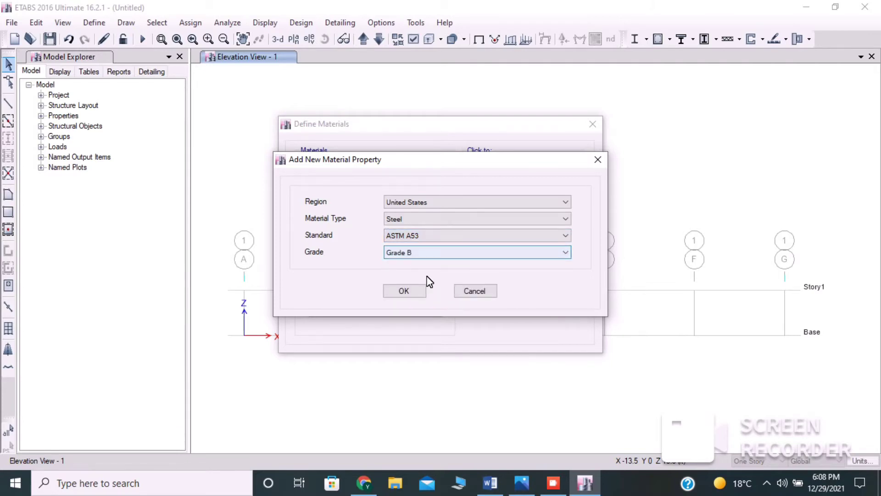
left_click(525, 483)
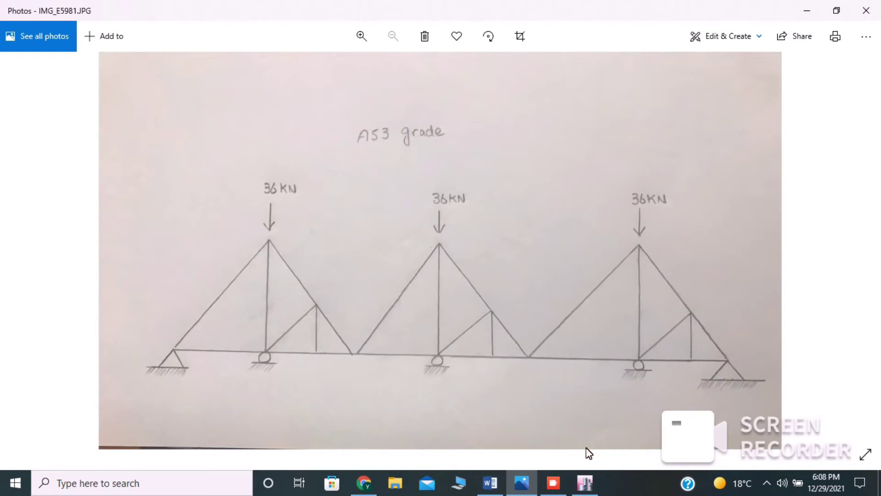
mouse_move(593, 484)
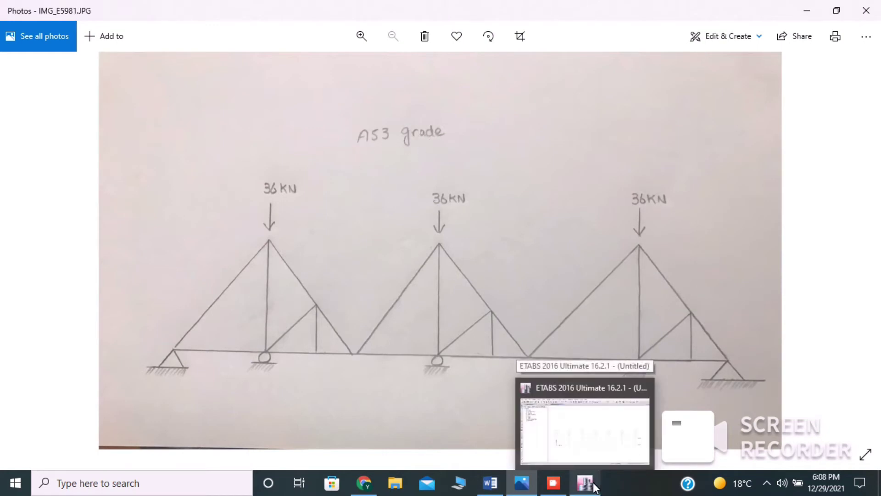
left_click(593, 422)
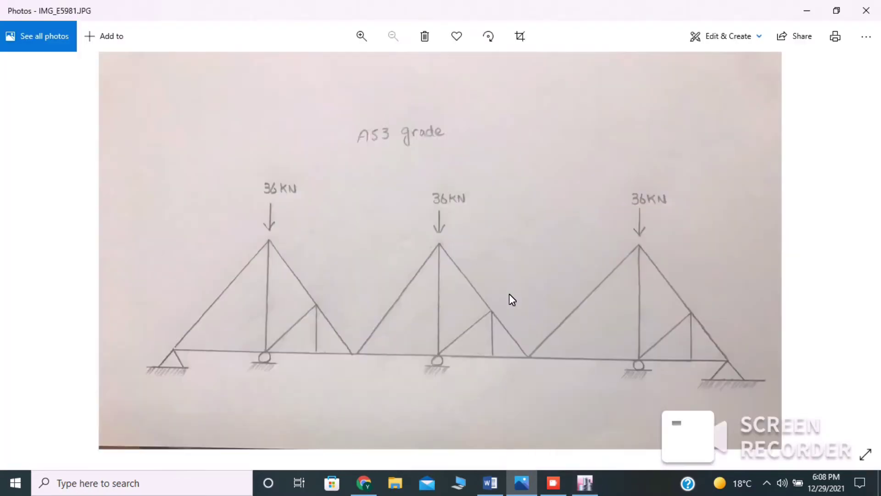
left_click(590, 484)
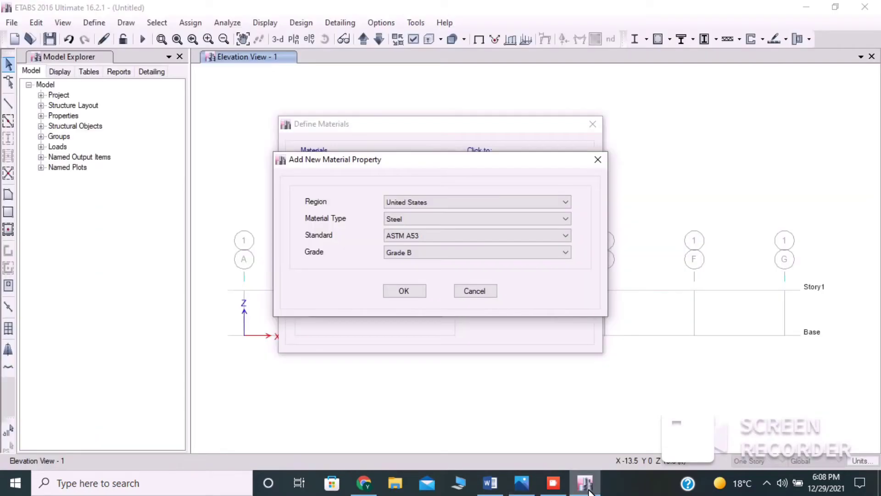
left_click(405, 291)
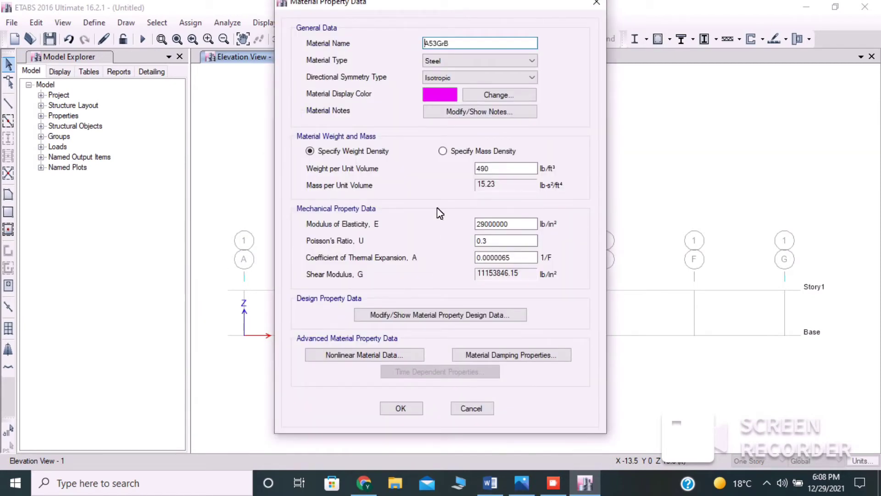
left_click(401, 408)
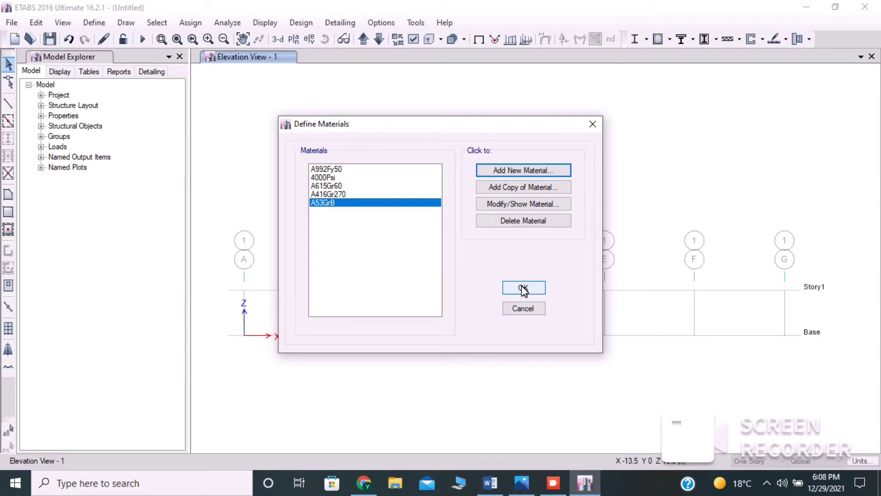
left_click(523, 289)
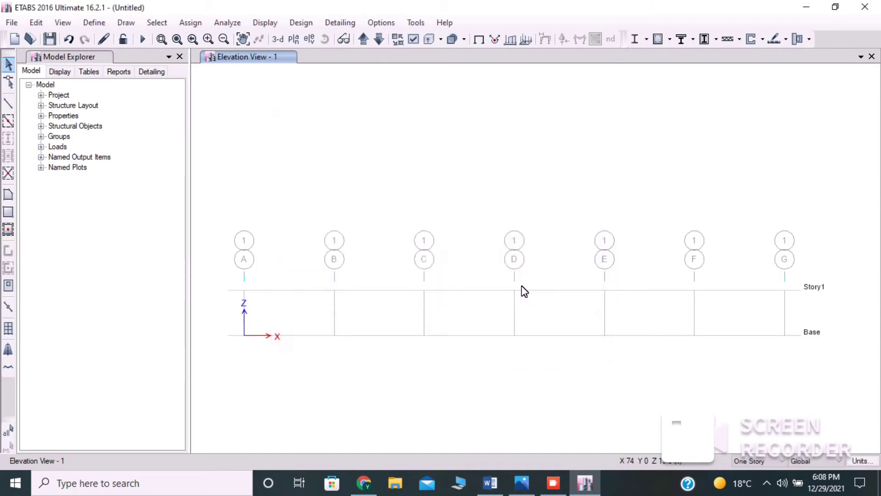
- Delete the default frame sections A-CompBm, A-LatBm, A-LatCol, ConcBm, ConcCol, SteelBm and SteelCol from the frame properties
left_click(106, 21)
mouse_move(123, 61)
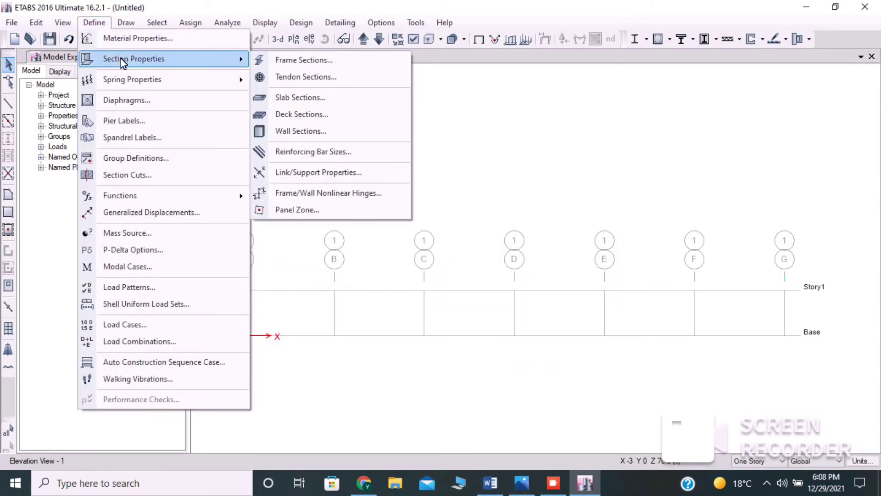
left_click(289, 59)
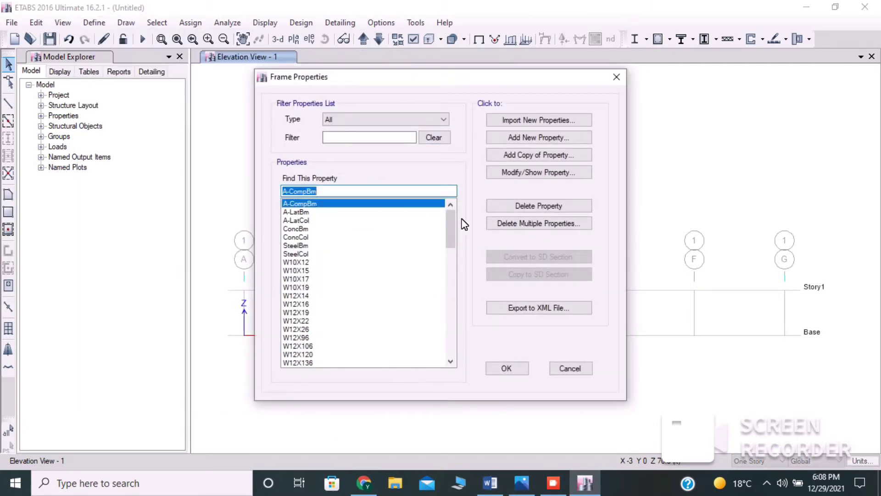
left_click(525, 223)
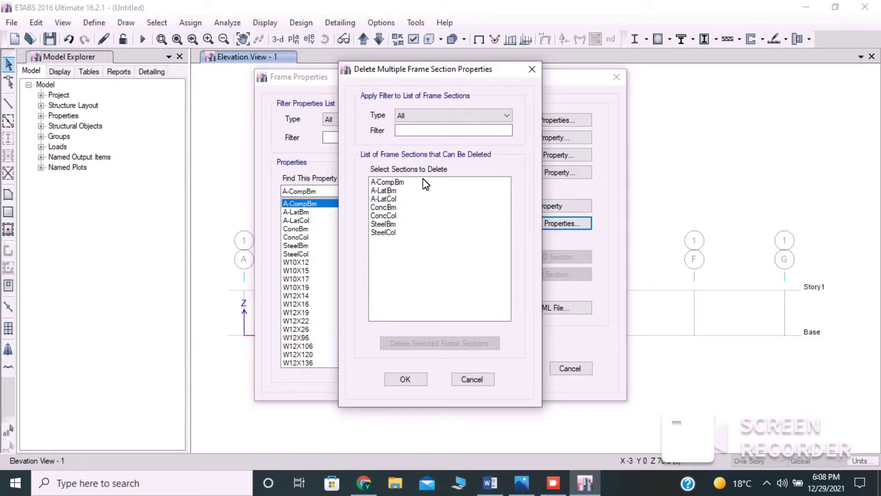
left_click_drag(422, 182, 425, 246)
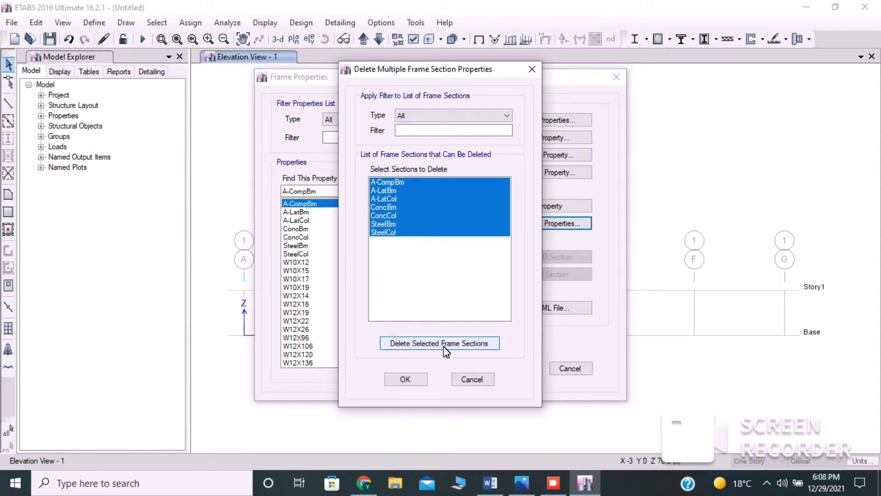
left_click(443, 344)
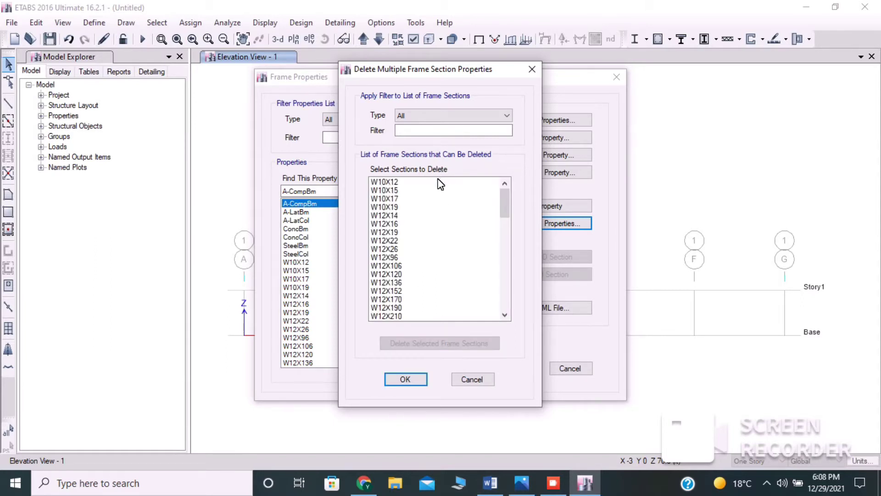
- Delete the W-shape frame sections from the multiple-deletion list, keeping only W10X12, and accept the deletions
left_click_drag(437, 181, 444, 379)
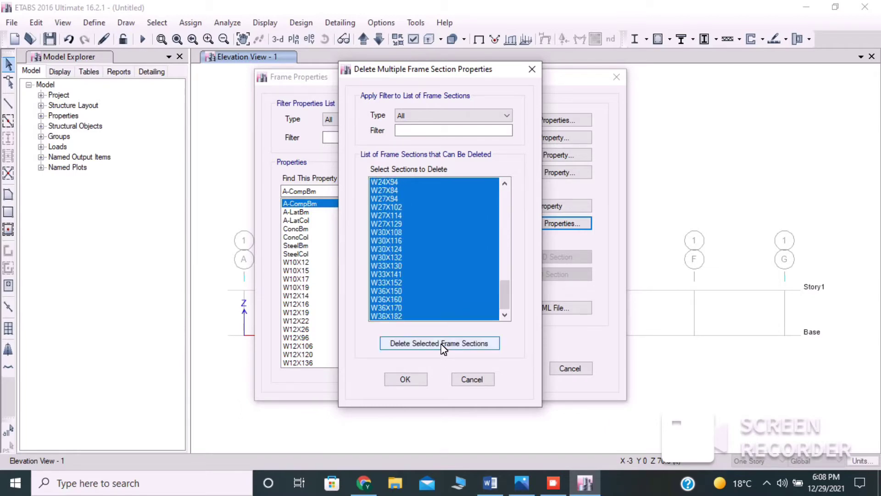
left_click(445, 345)
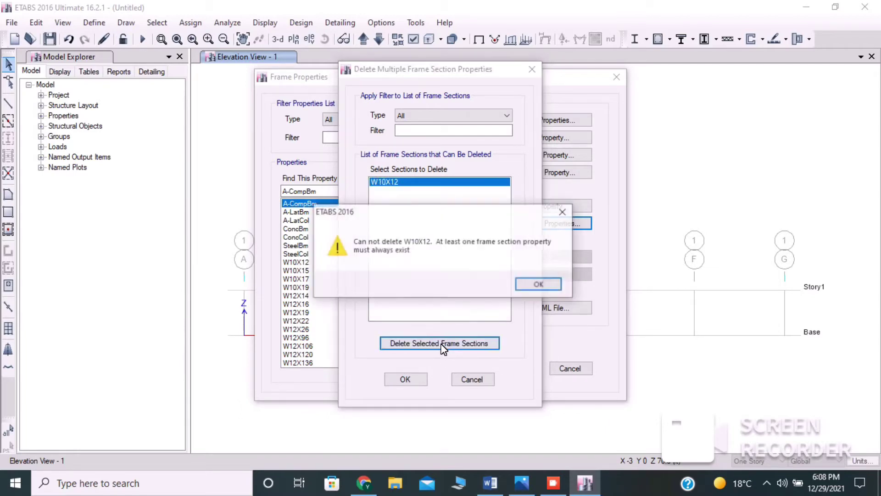
left_click(557, 285)
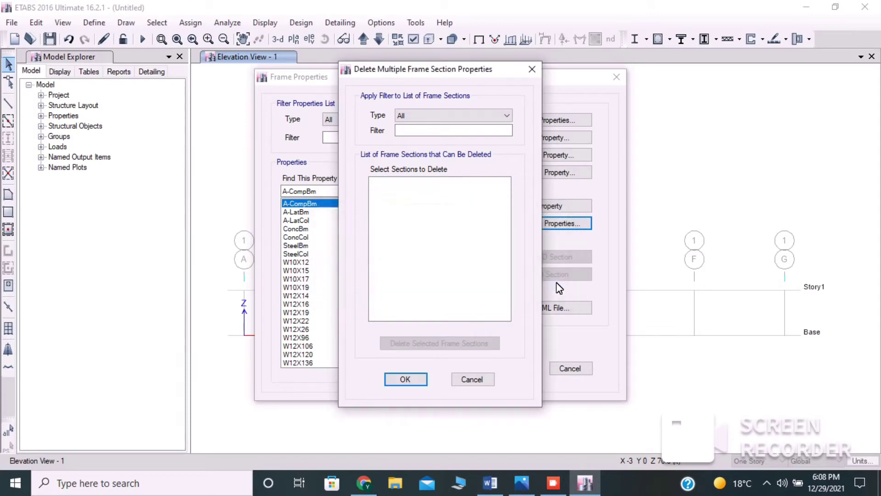
left_click(406, 380)
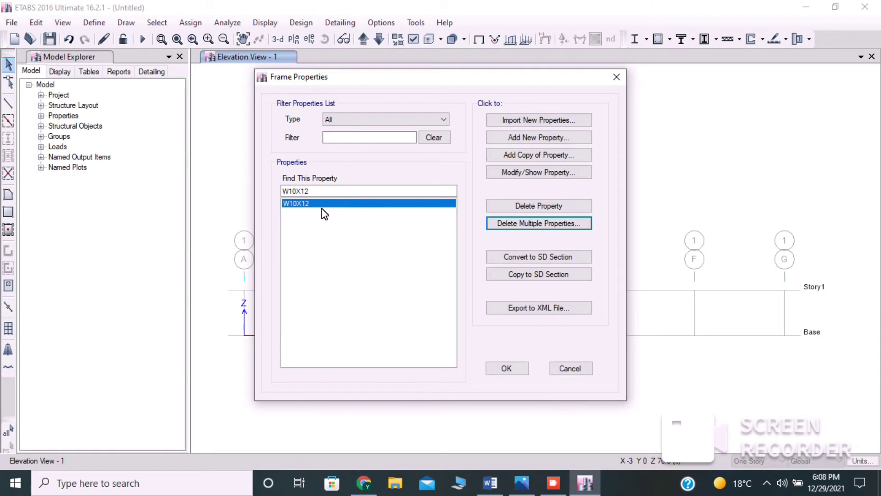
- Add a frame section named L65X65 with material A53GrB and the Steel Angle shape
left_click(529, 138)
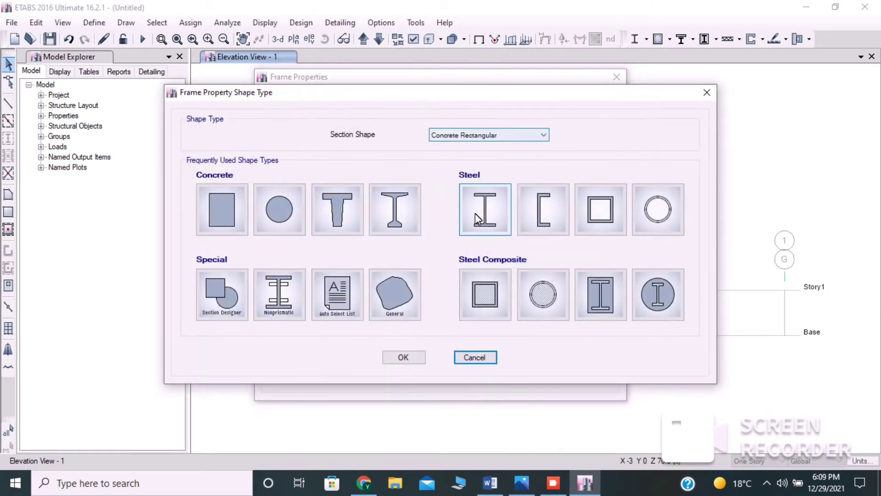
left_click(479, 215)
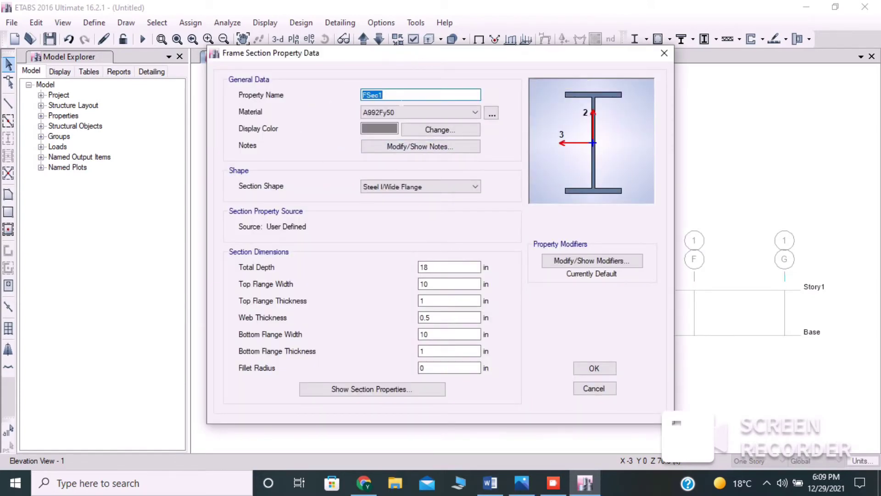
left_click(382, 95)
left_click(424, 114)
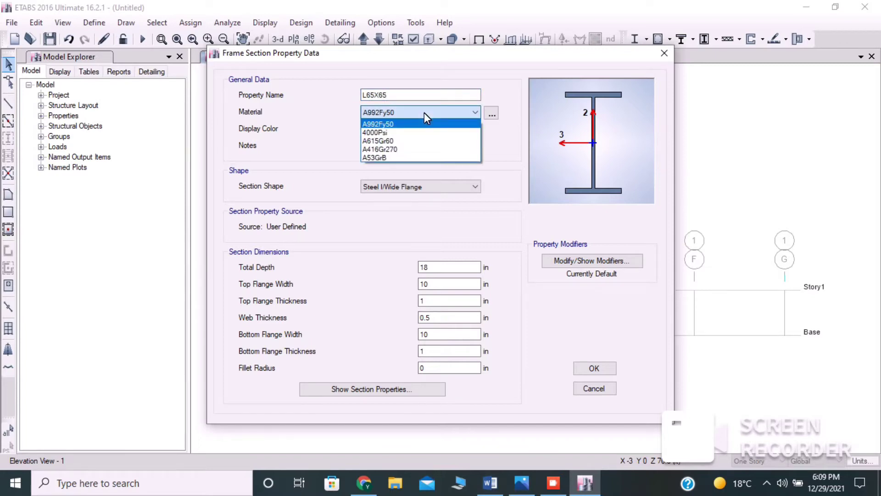
left_click(391, 157)
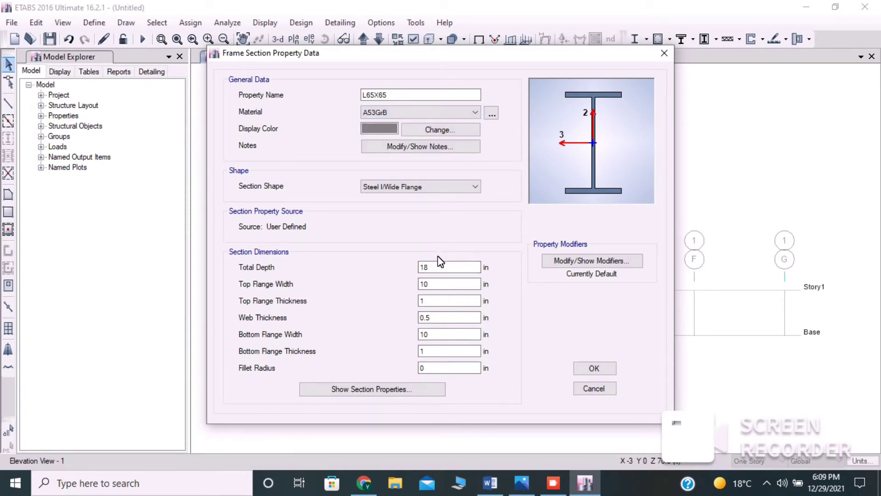
left_click(469, 185)
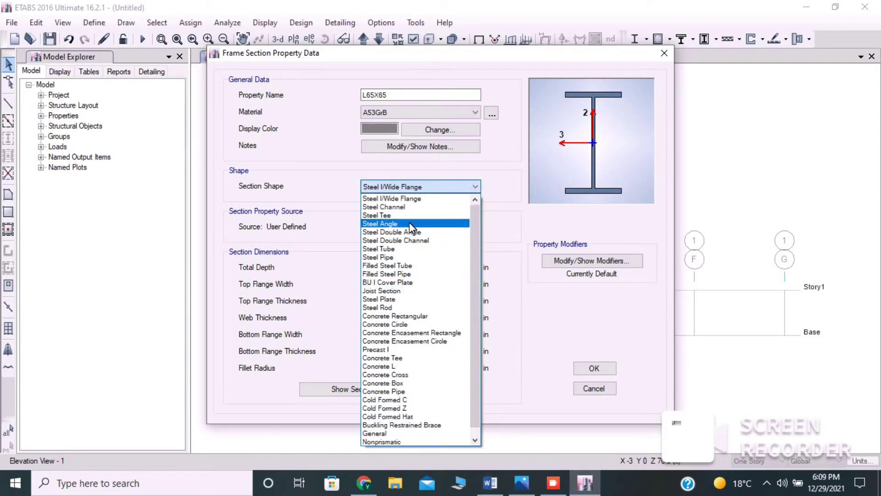
left_click(408, 224)
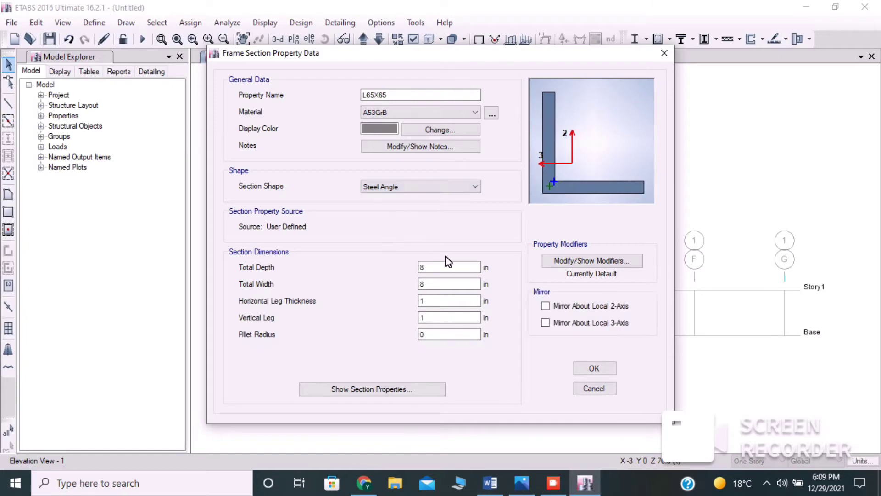
- Set the angle's total depth and width to 65 in, both leg thicknesses to 5 in and fillet radius to 1.28 in, and accept the section
left_click(447, 267)
type("65")
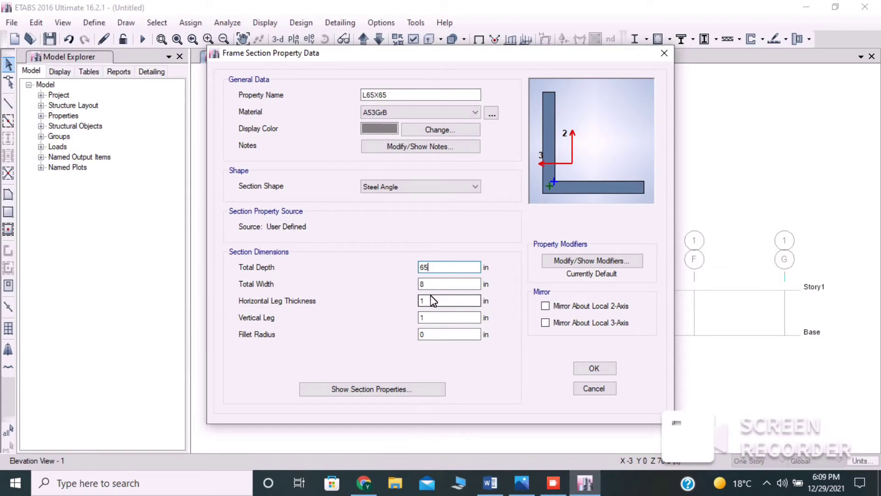
left_click(439, 284)
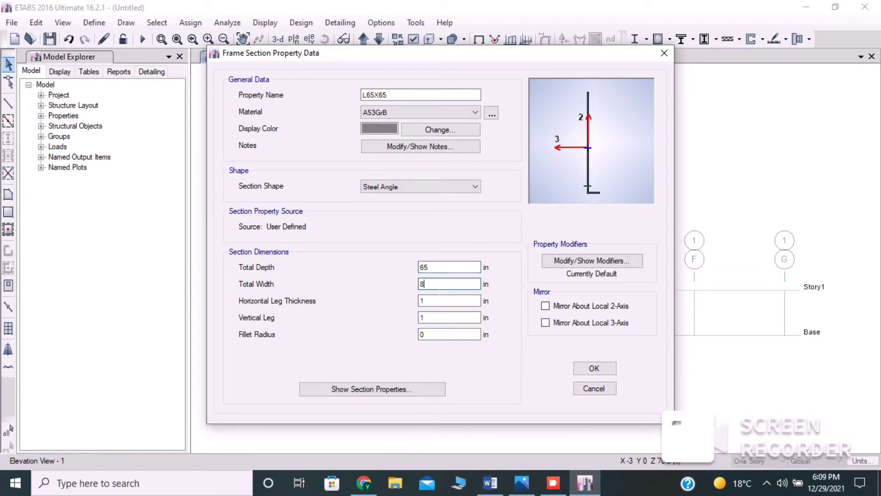
type("65")
key("Tab")
key("BackSpace")
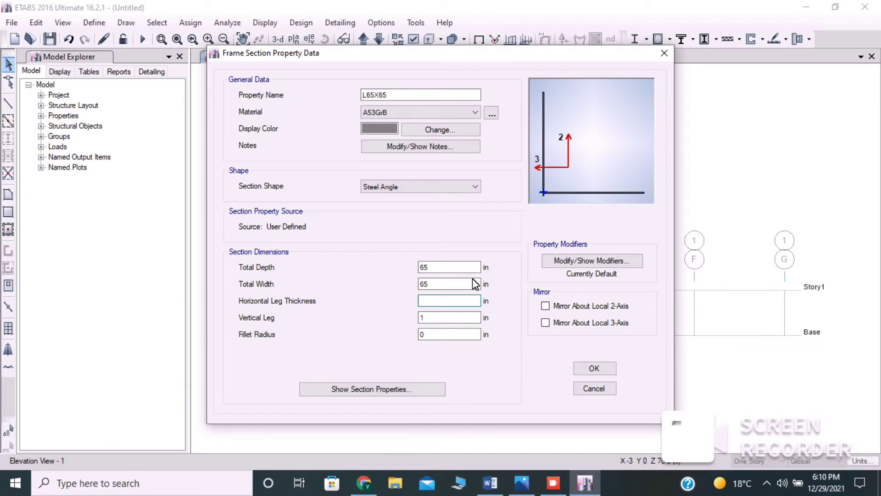
type("5")
left_click(440, 324)
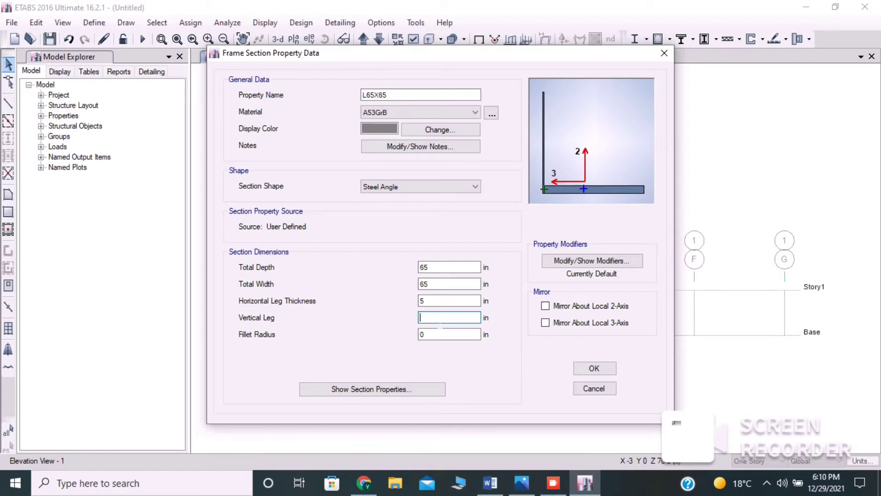
type("5")
key("Tab")
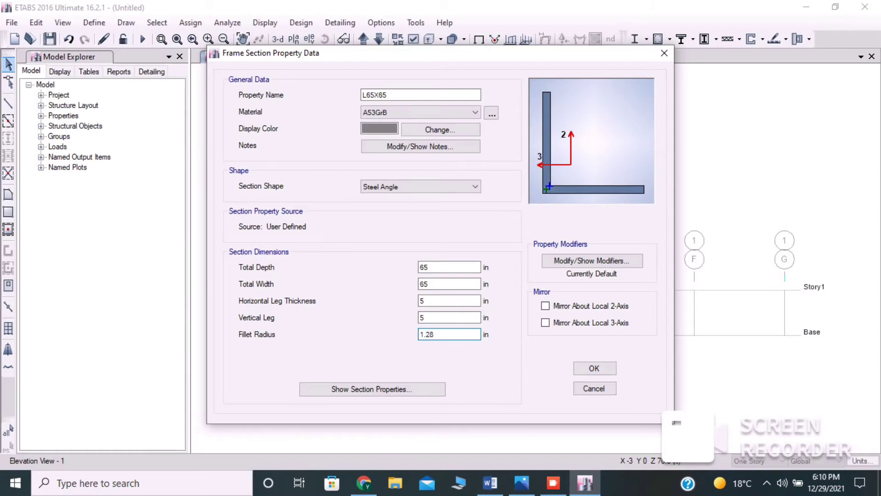
left_click(604, 370)
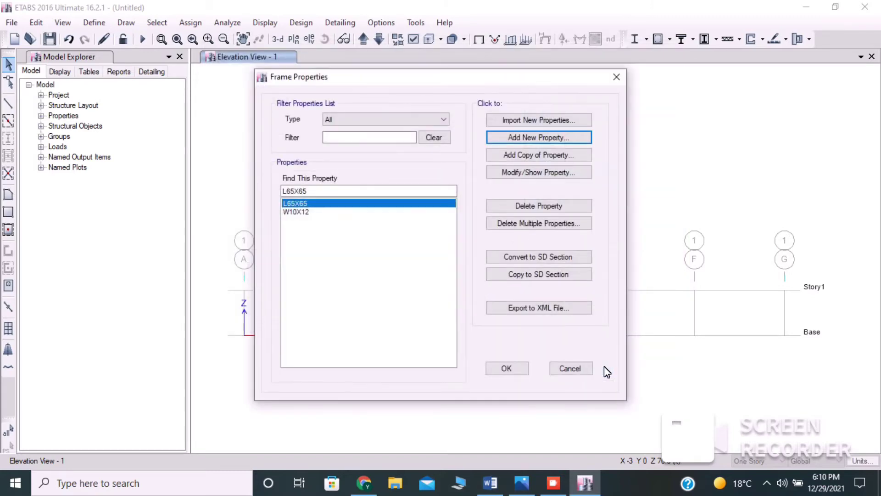
- Delete the remaining W10X12 section and accept the frame properties
left_click(328, 212)
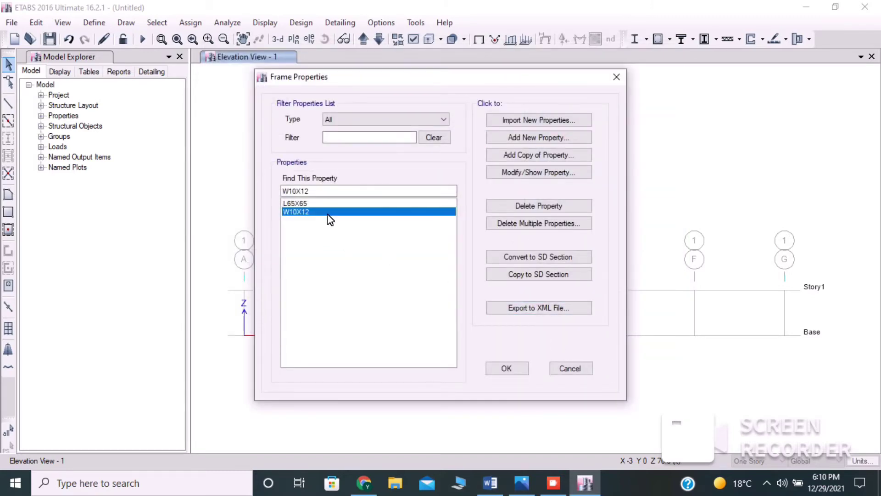
left_click(526, 207)
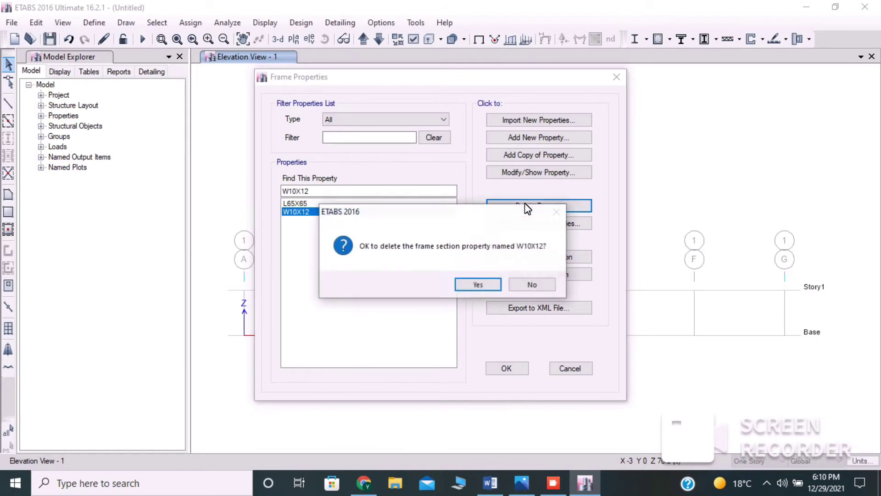
left_click(482, 287)
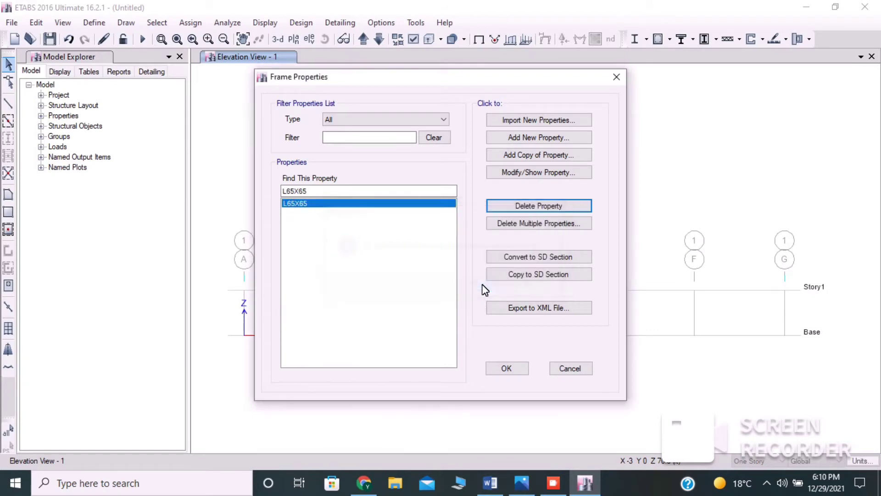
left_click(507, 368)
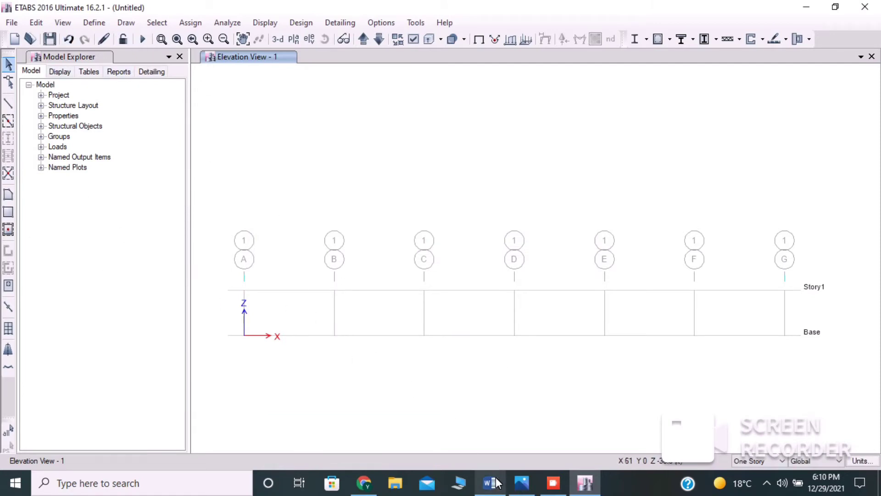
- Check the truss sketch in Photos, return to ETABS and draw the L65X65 bottom chord along Base from grid A to grid G
left_click(521, 483)
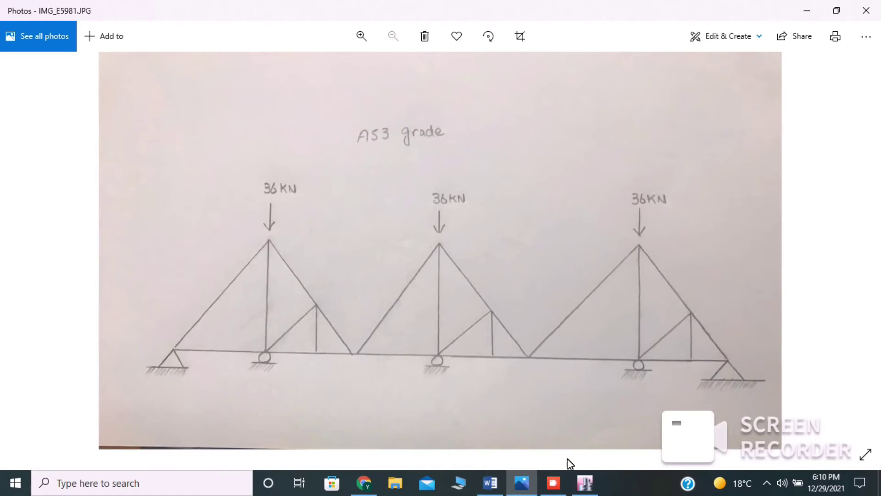
left_click(585, 483)
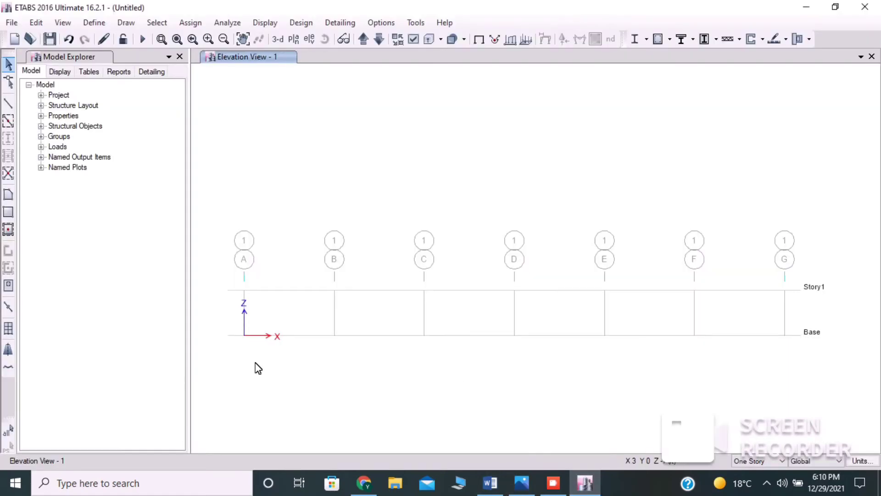
left_click(7, 107)
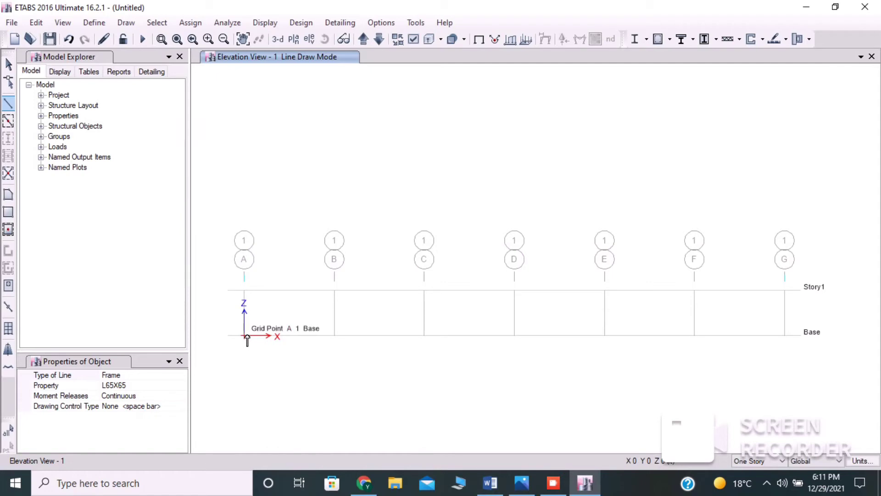
left_click(248, 336)
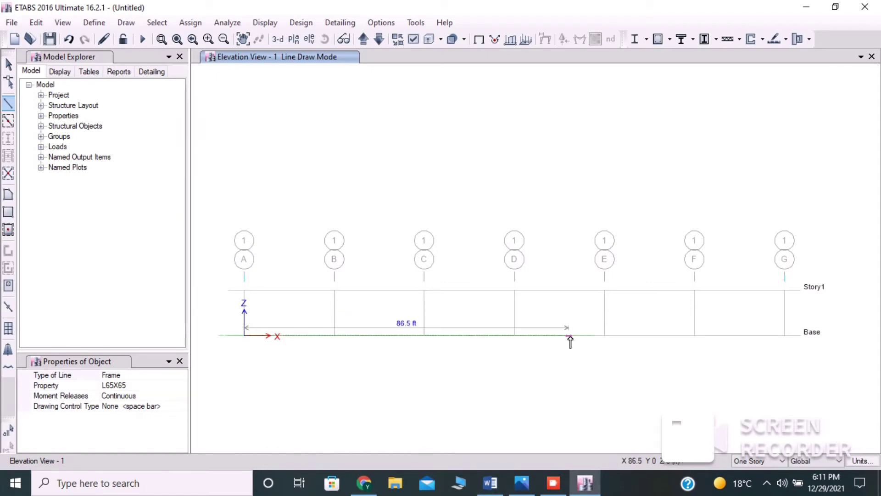
left_click(786, 336)
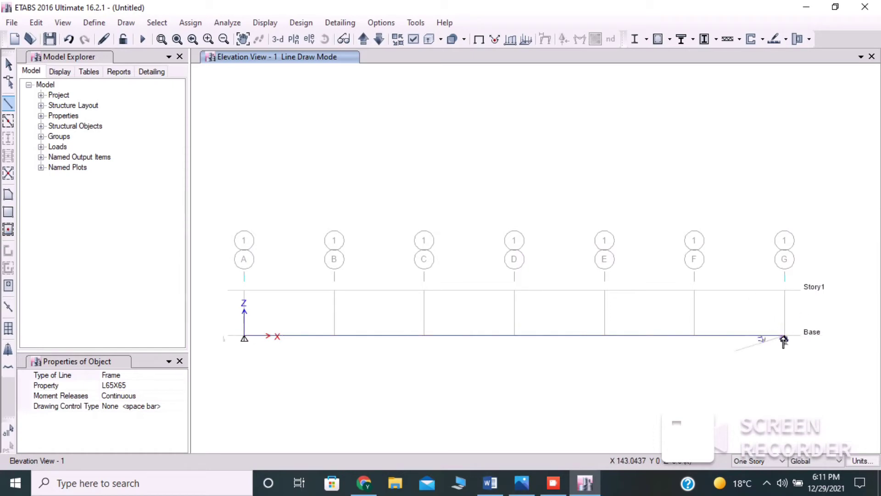
key("Escape")
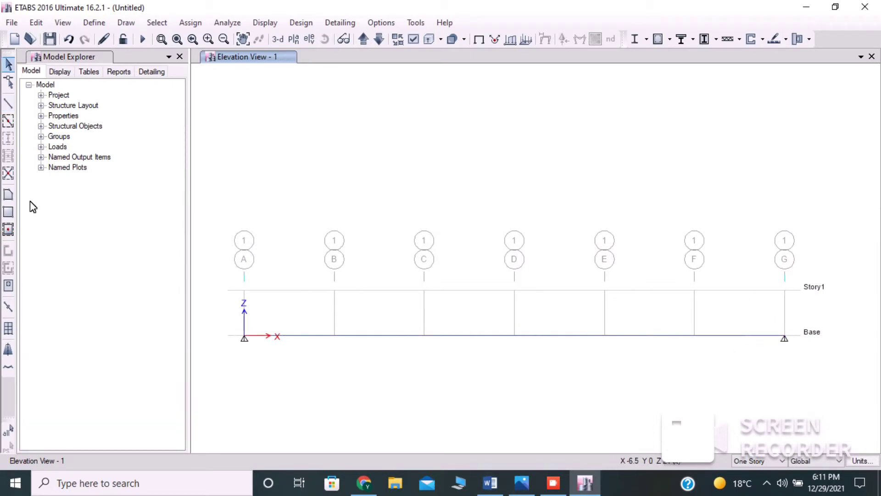
- Draw the sloping L65X65 members from Base at A through peaks at Story1 on B, D and F, returning to Base at C, E and G
left_click(6, 109)
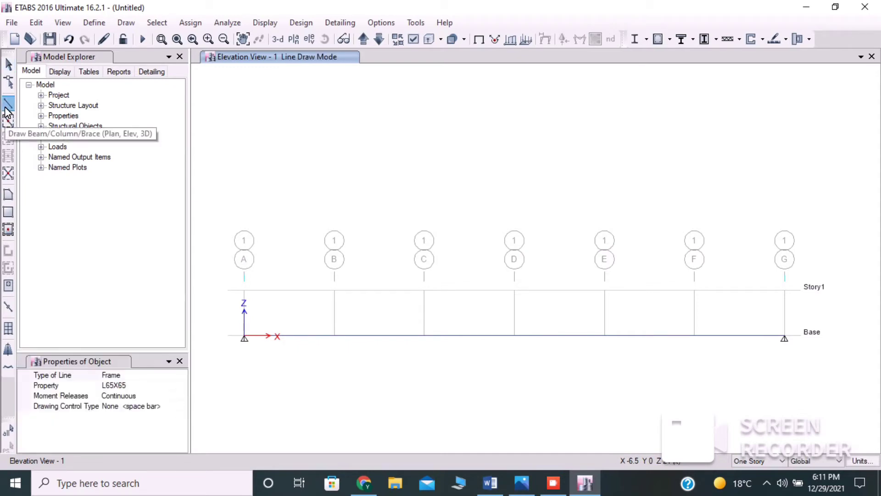
left_click(246, 336)
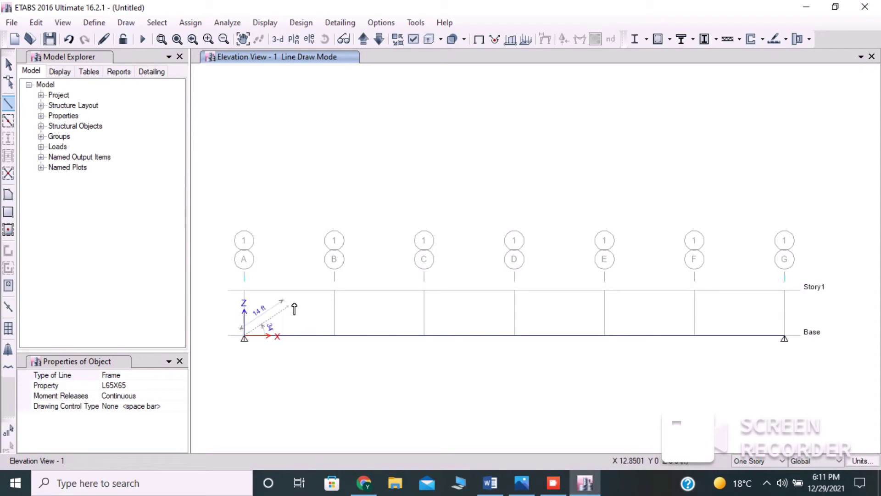
left_click(335, 291)
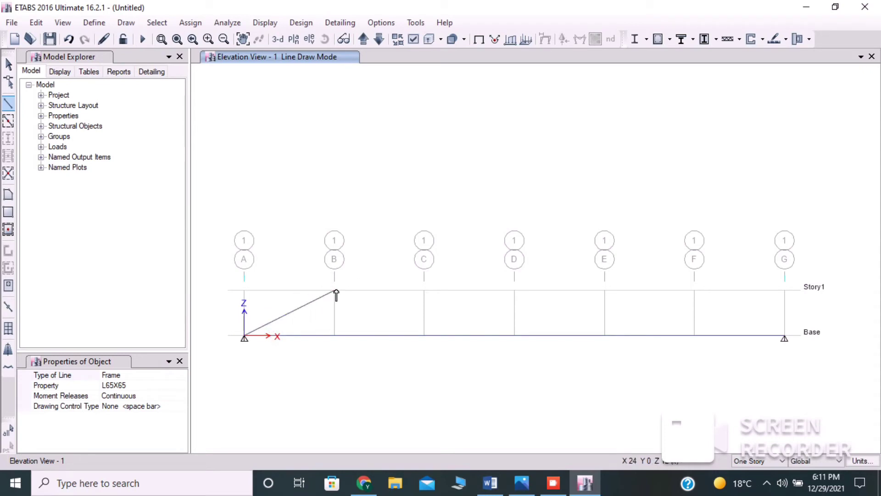
left_click(425, 336)
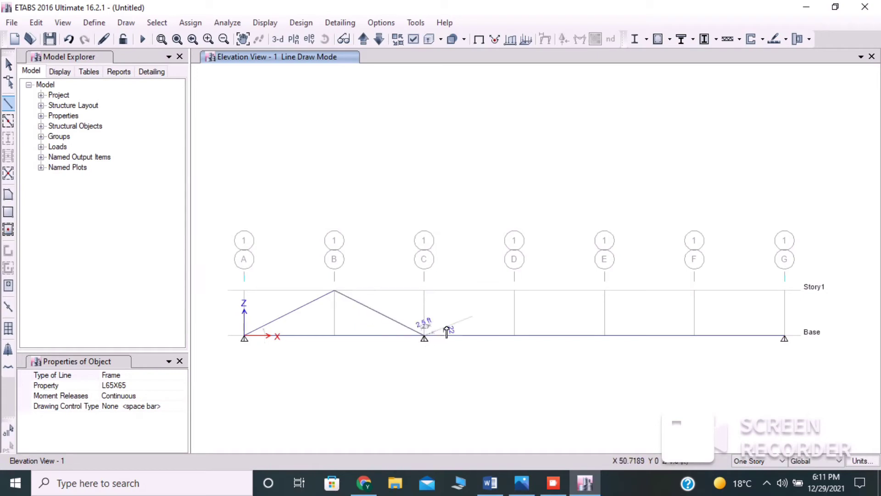
left_click(515, 291)
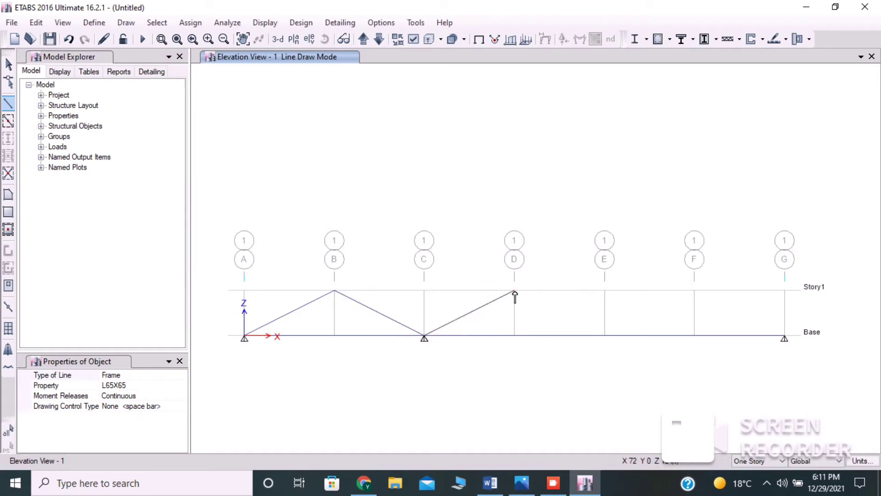
left_click(605, 336)
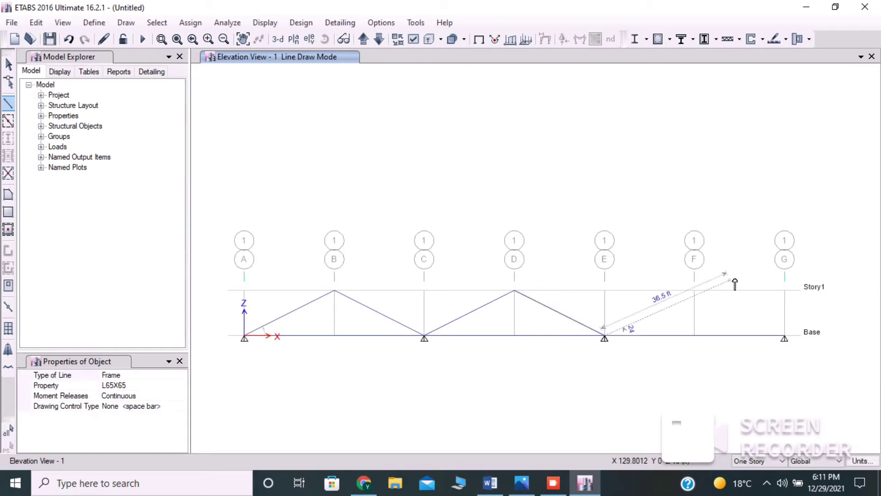
left_click(696, 291)
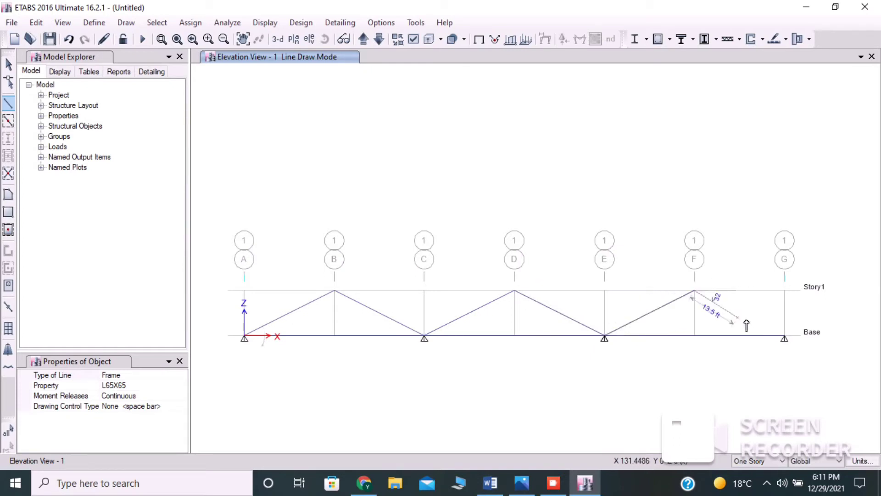
left_click(786, 338)
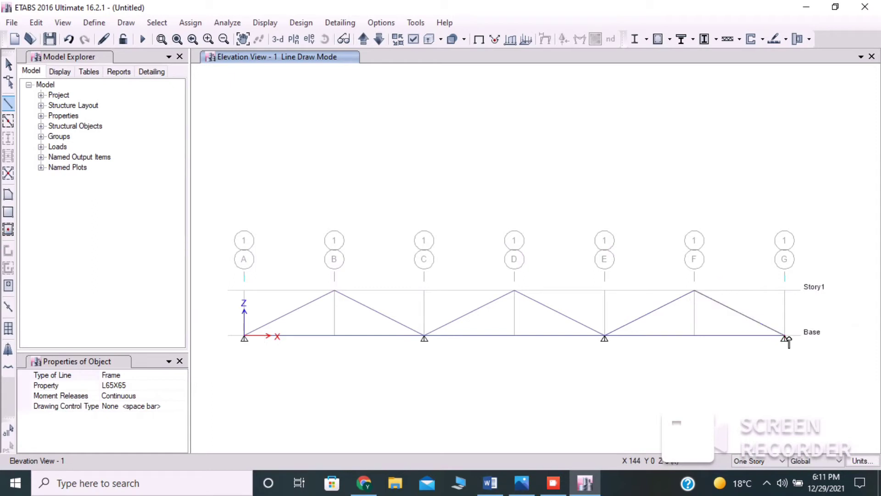
key("Escape")
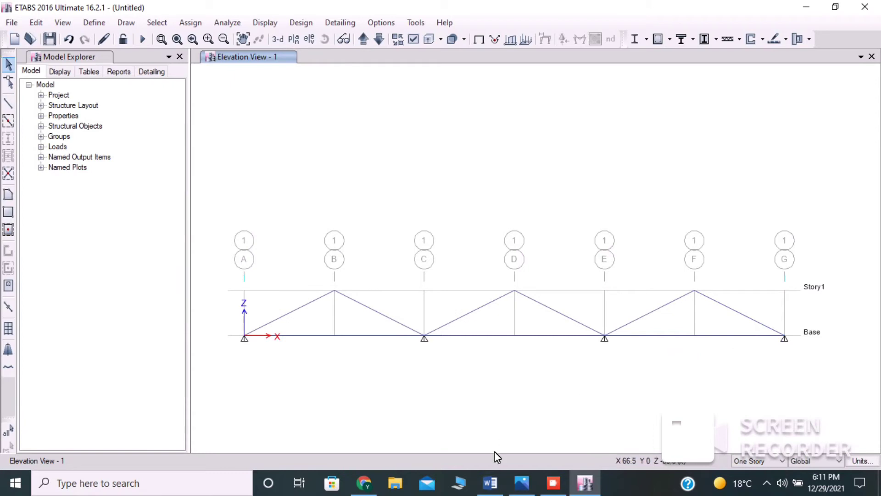
- Review the truss sketch in Photos, return to ETABS, select the bottom chord and open the Divide Frames settings for it
left_click(521, 482)
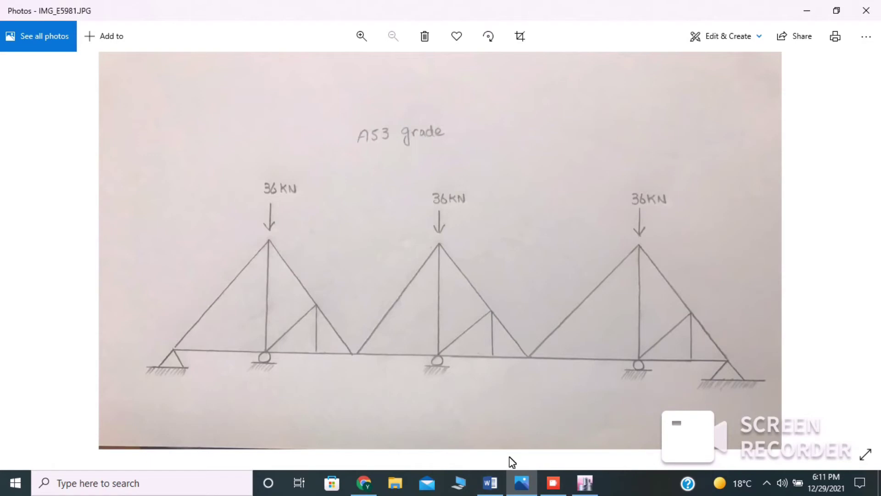
left_click(585, 483)
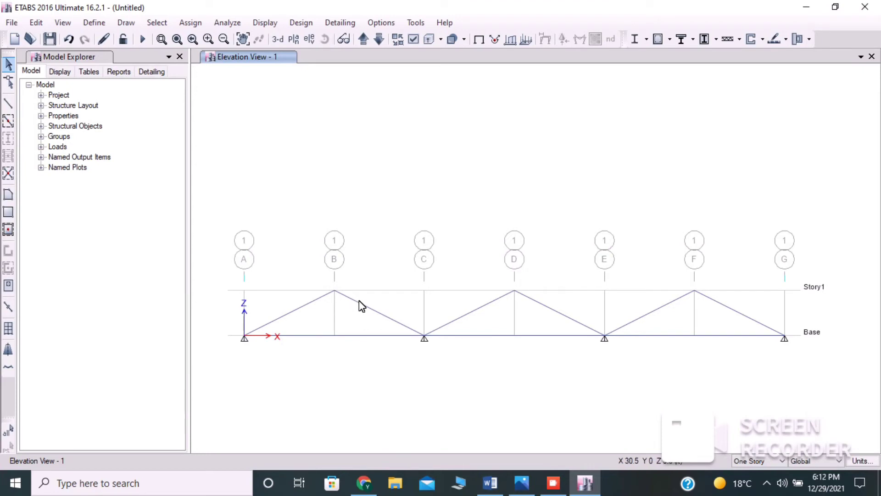
left_click(357, 337)
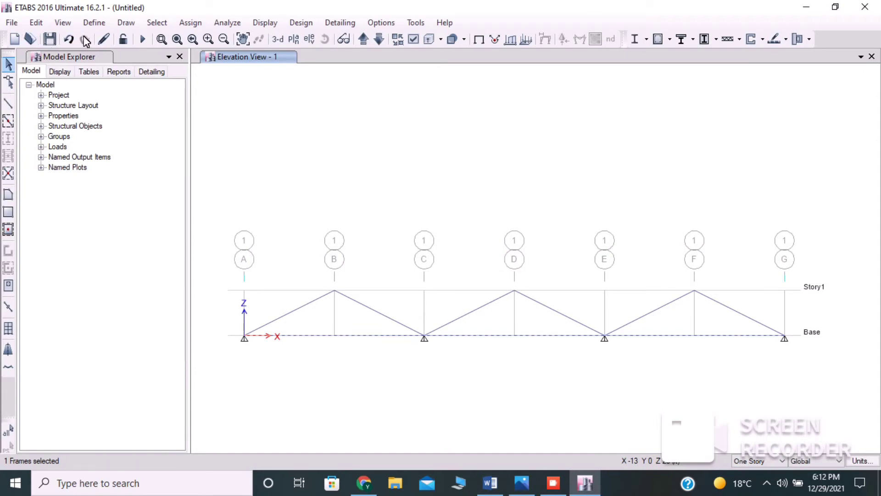
left_click(42, 21)
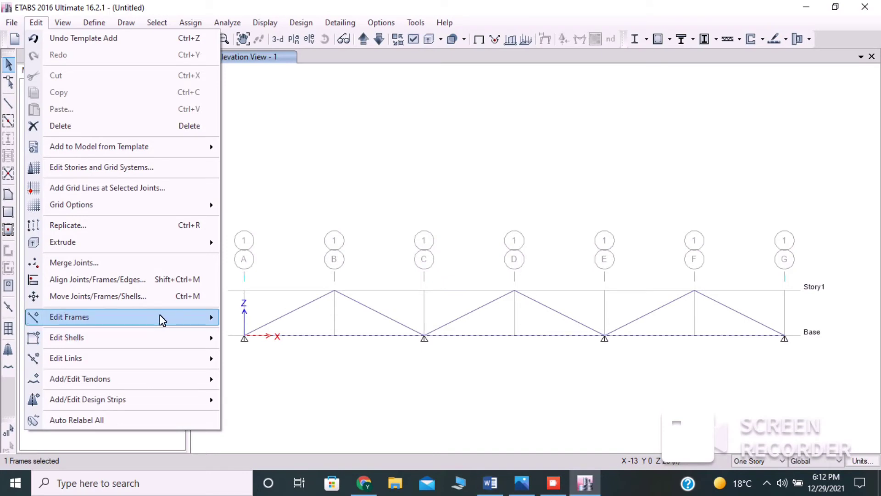
mouse_move(161, 316)
left_click(266, 320)
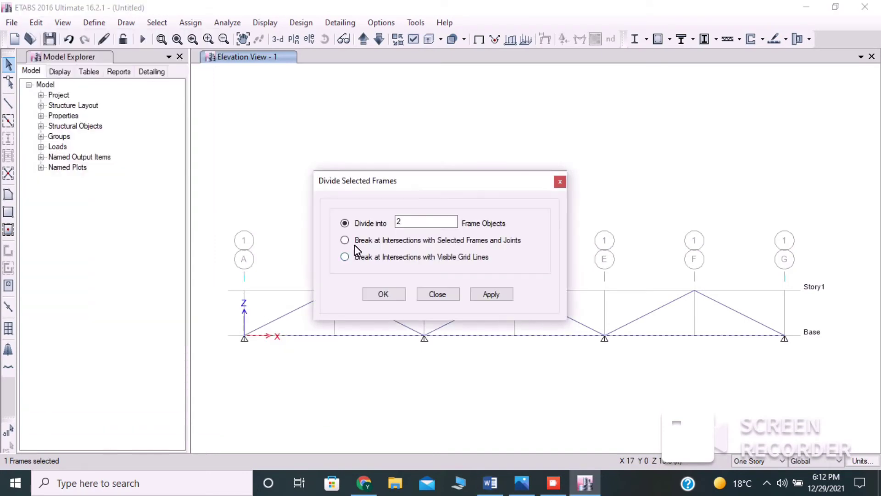